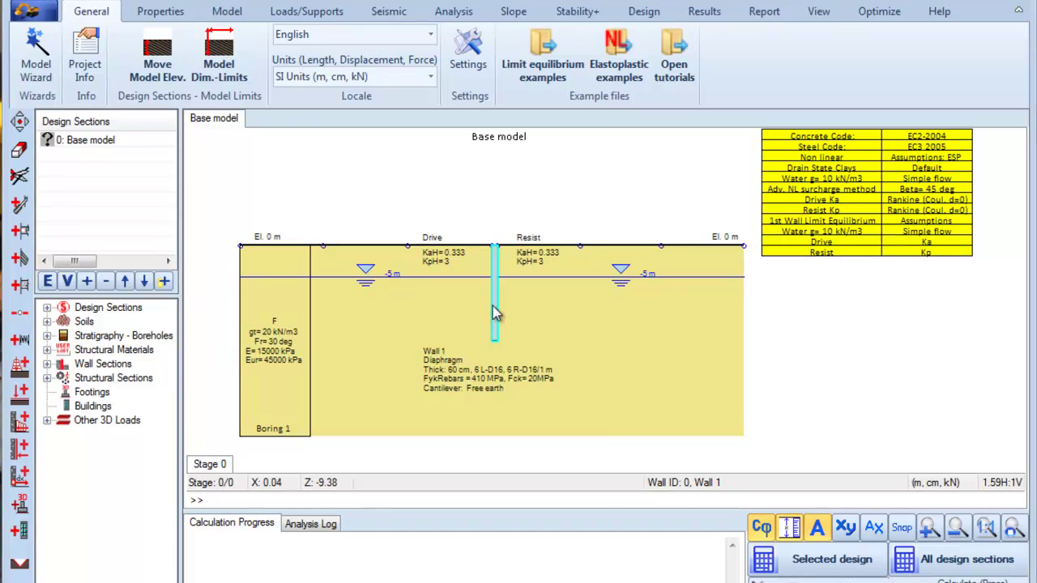
Change Wall 1's section to a secant wall with HE 300A steel I-beams, 0.45 m wide at 0.6 m spacing.
{"action": "double_click", "coordinate": [496, 314]}
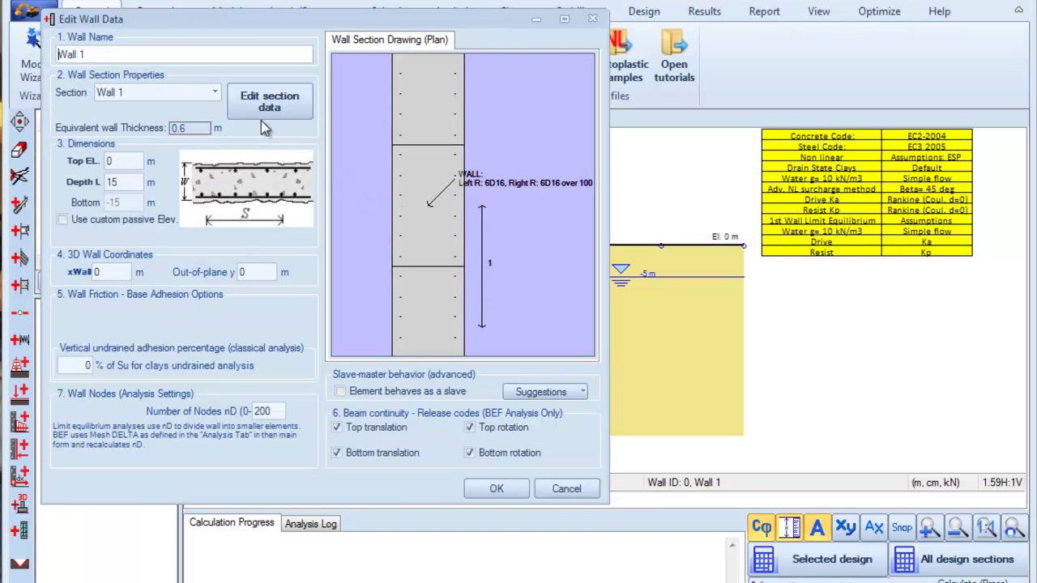
{"action": "left_click", "coordinate": [242, 107]}
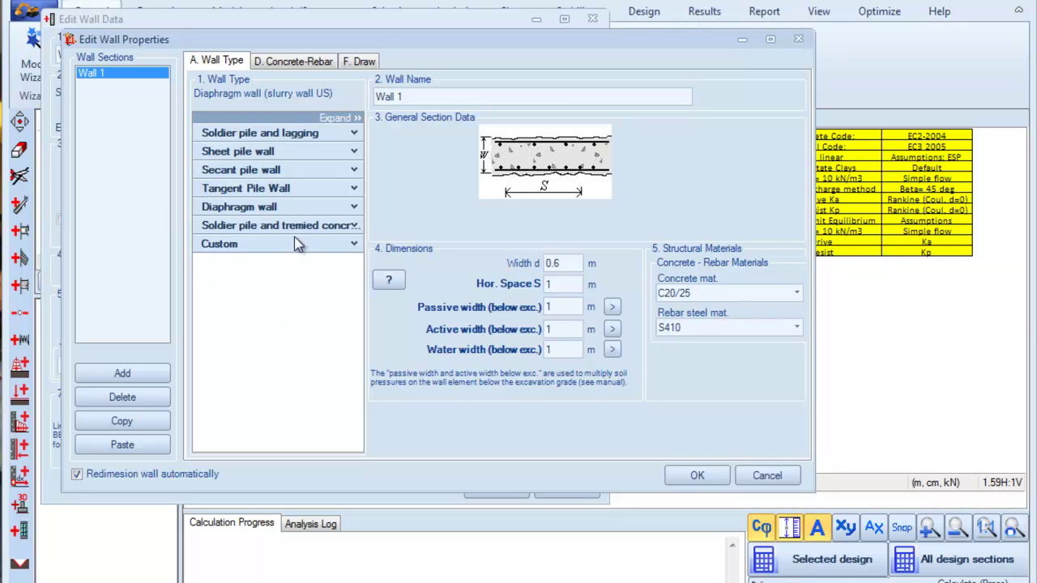
{"action": "left_click", "coordinate": [355, 170]}
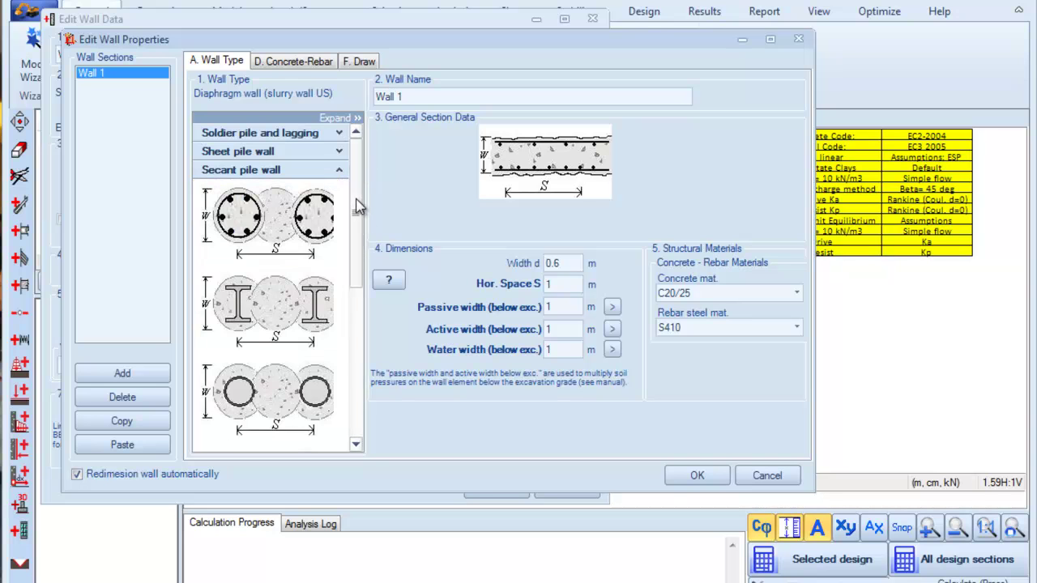
{"action": "mouse_move", "coordinate": [359, 213]}
{"action": "left_mouse_down"}
{"action": "mouse_move", "coordinate": [363, 335]}
{"action": "mouse_move", "coordinate": [359, 202]}
{"action": "left_mouse_up"}
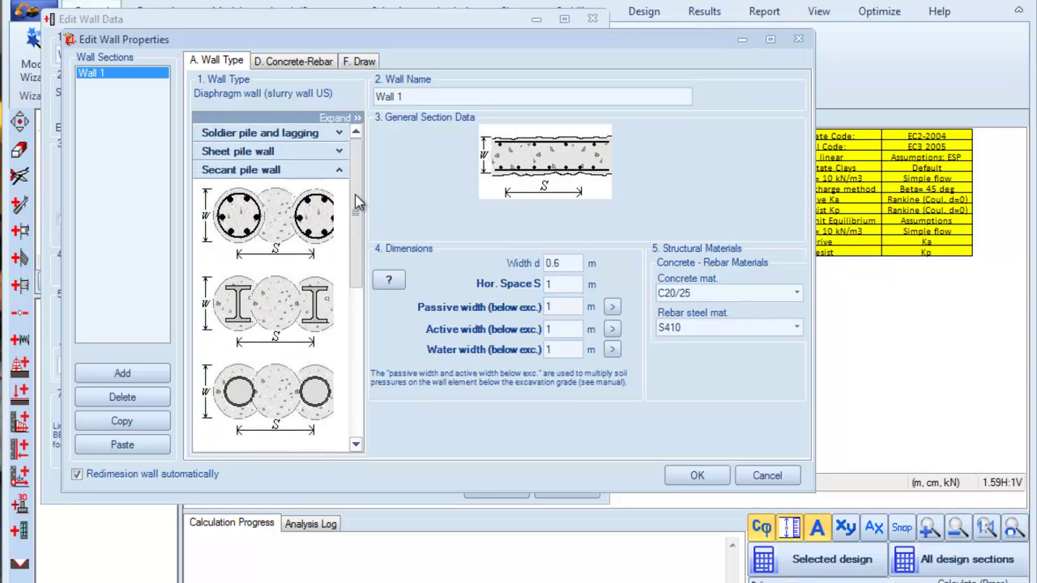
{"action": "left_click", "coordinate": [270, 321]}
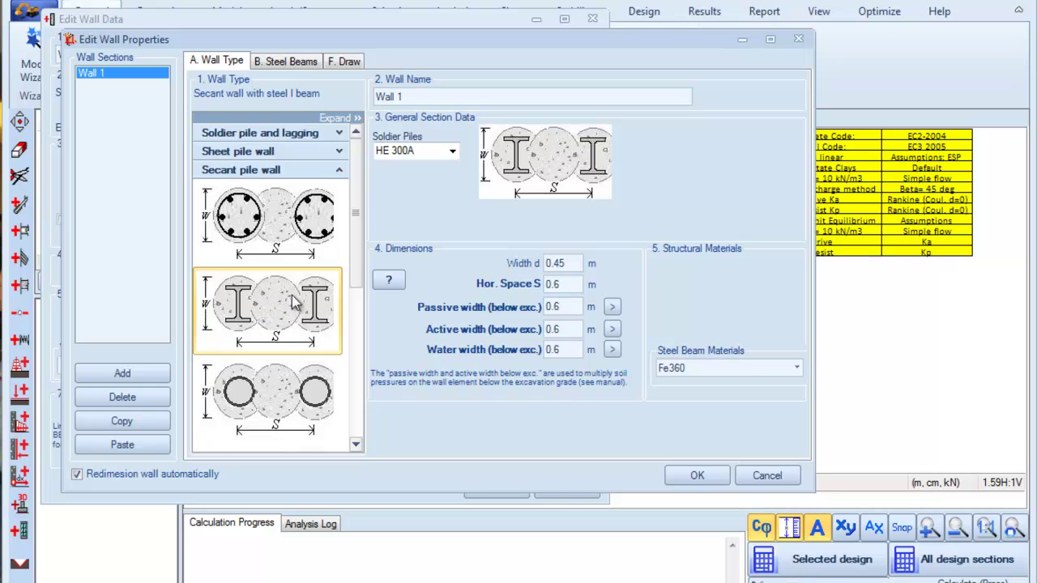
Confirm the new secant section and set Wall 1's depth L to 16 m.
{"action": "left_click", "coordinate": [688, 475]}
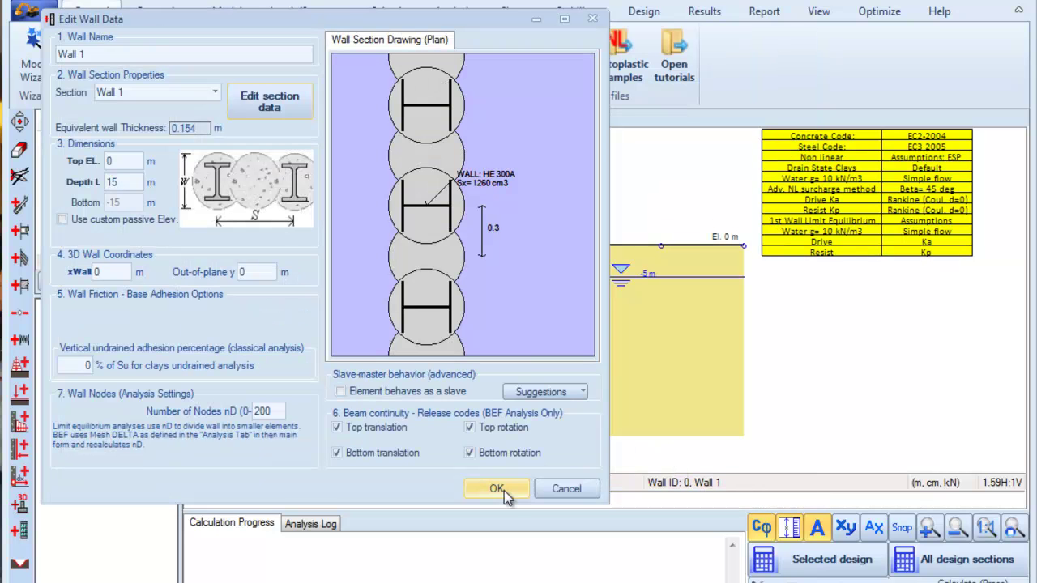
{"action": "double_click", "coordinate": [114, 181]}
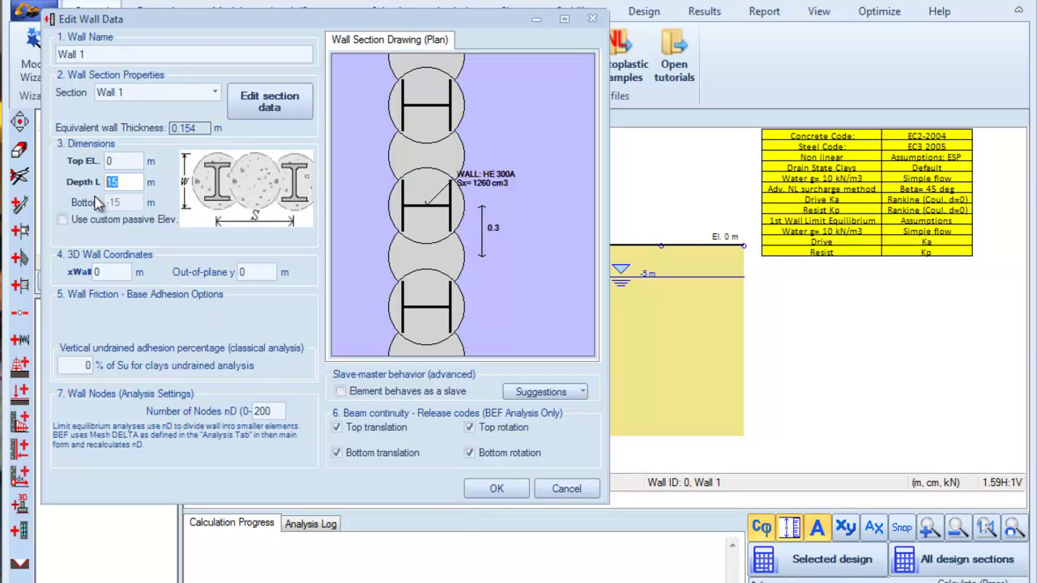
{"action": "type", "text": "1"}
{"action": "left_click", "coordinate": [495, 490]}
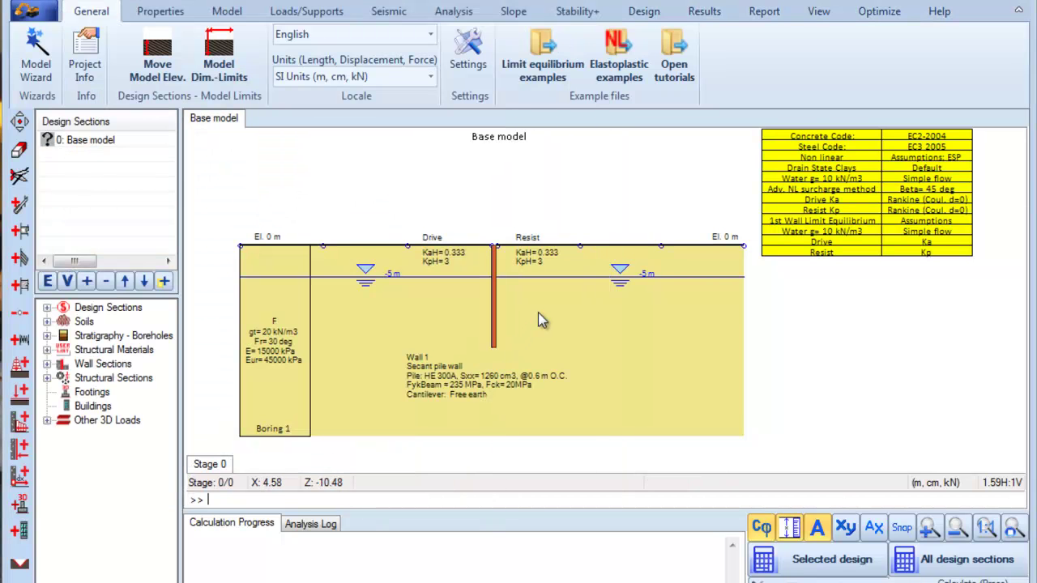
Add Stage 1 and lower the right-side surface elevation to -3 m.
{"action": "left_click", "coordinate": [226, 11]}
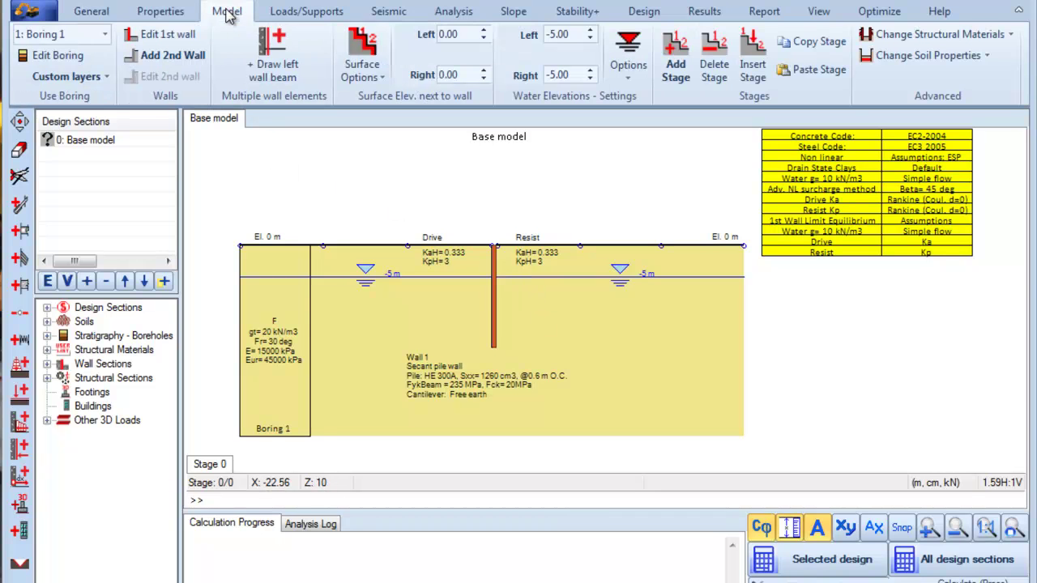
{"action": "left_click", "coordinate": [679, 58]}
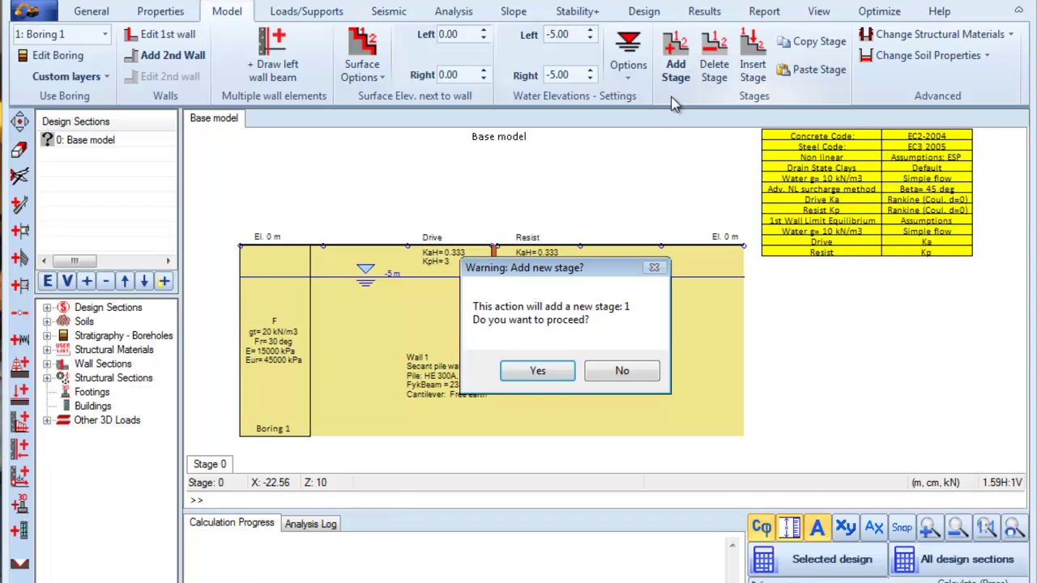
{"action": "left_click", "coordinate": [538, 371]}
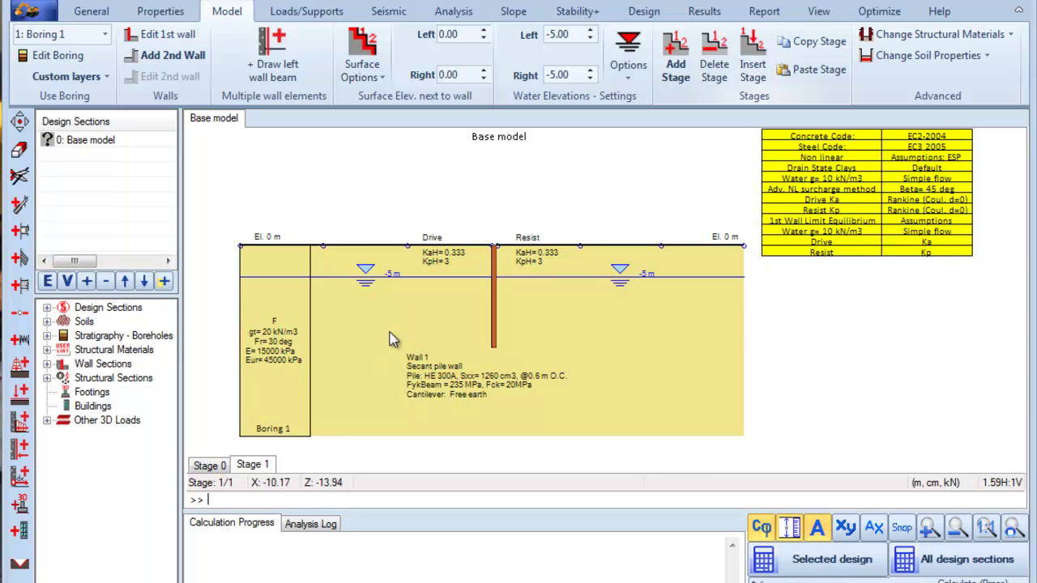
{"action": "double_click", "coordinate": [455, 74]}
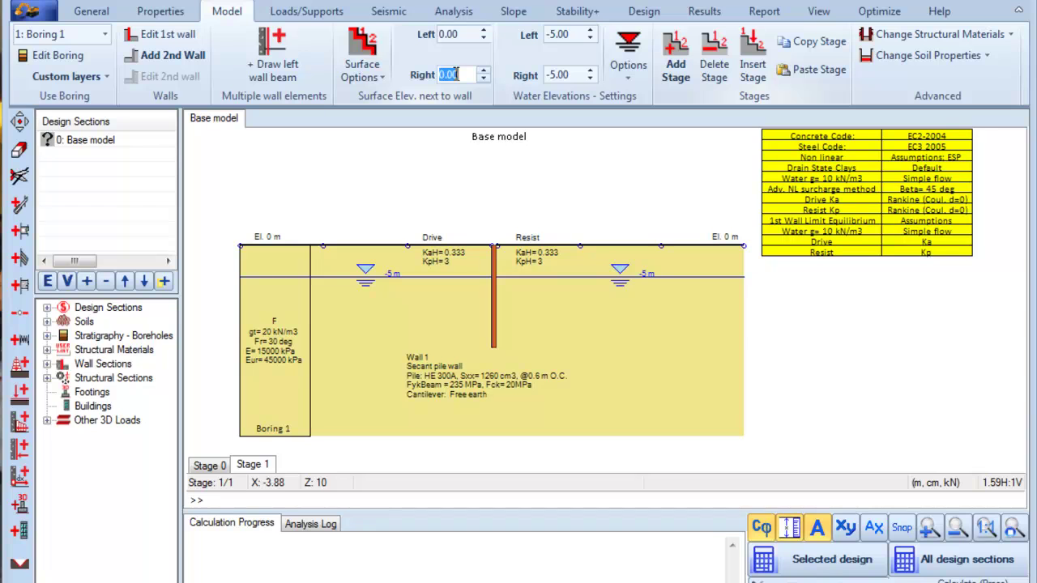
{"action": "type", "text": "-3"}
{"action": "key", "text": "Return"}
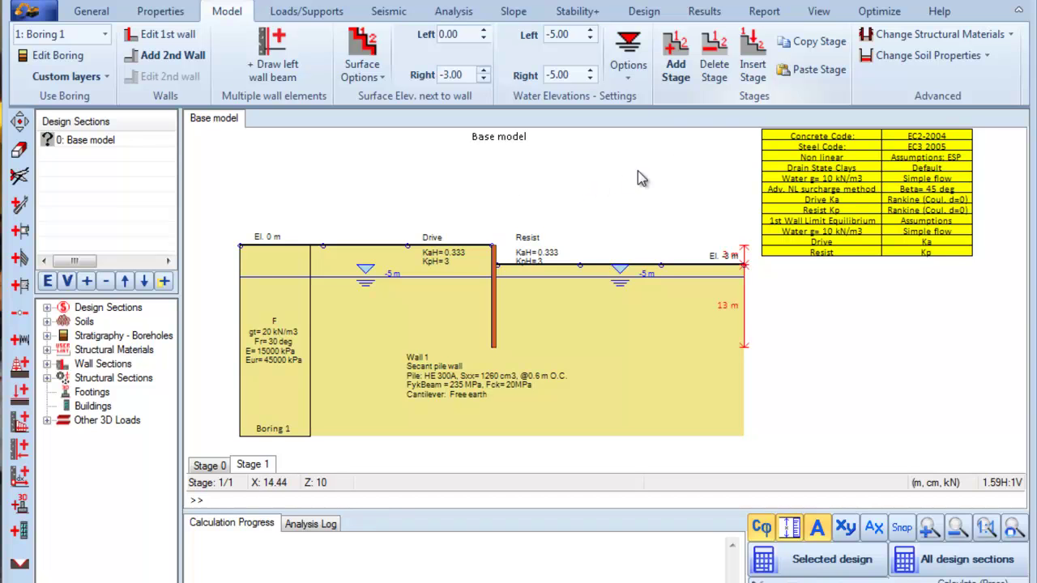
Add Stage 2 and start a tieback from a point near the wall's top.
{"action": "left_click", "coordinate": [679, 65]}
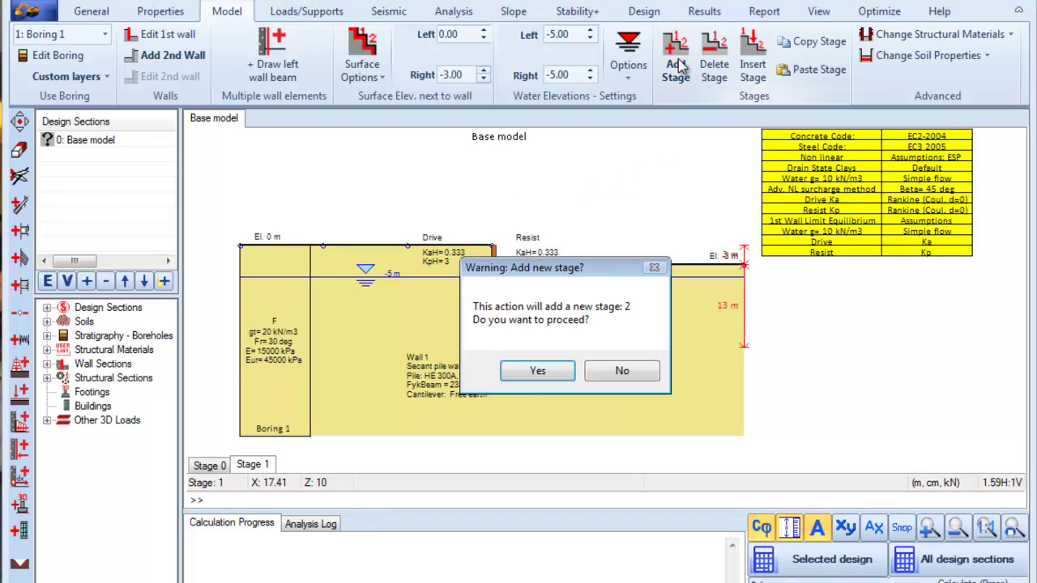
{"action": "left_click", "coordinate": [537, 369]}
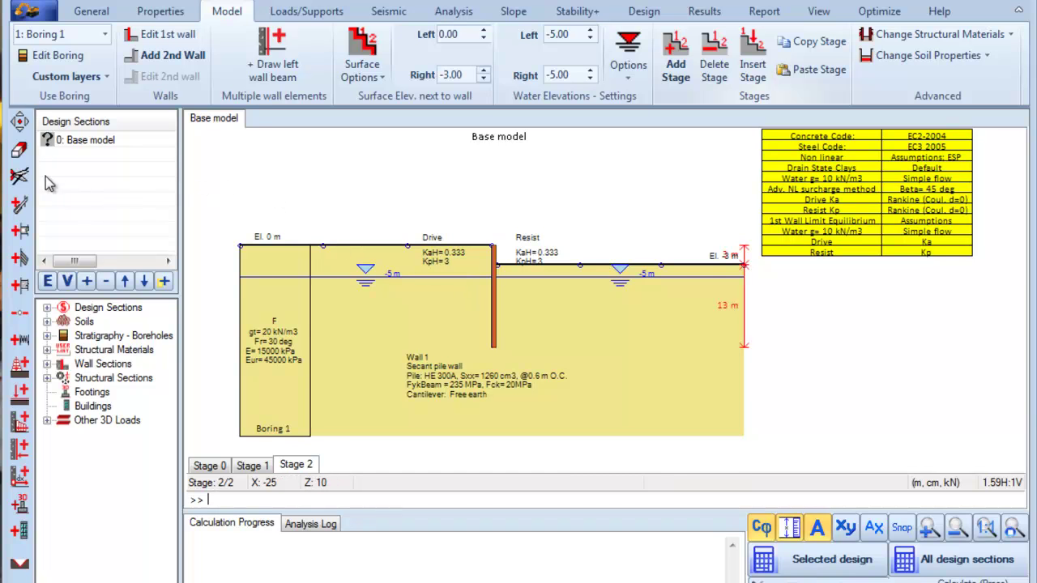
{"action": "left_click", "coordinate": [20, 204]}
{"action": "left_click", "coordinate": [19, 204]}
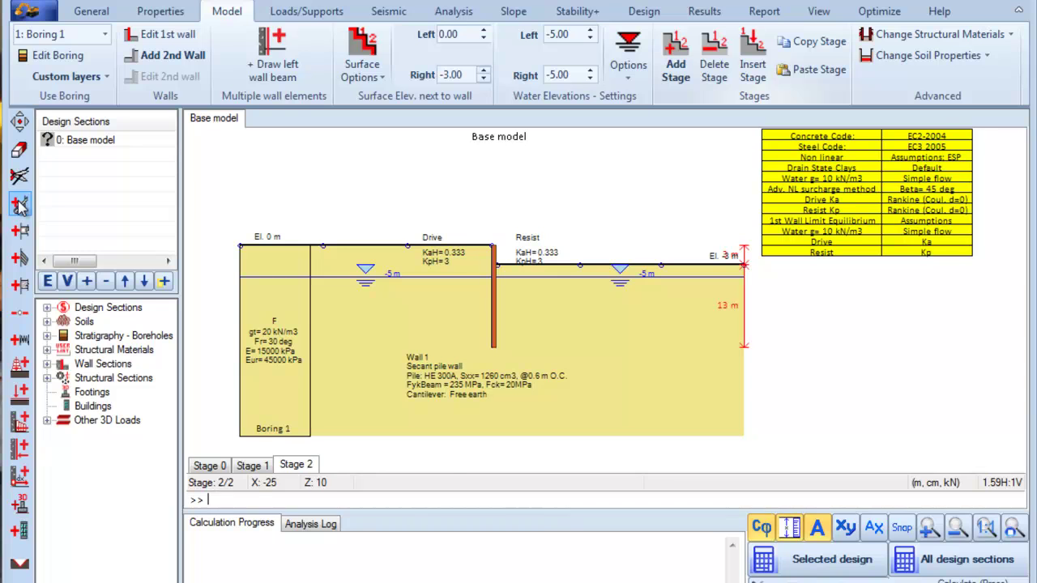
{"action": "left_click", "coordinate": [494, 257]}
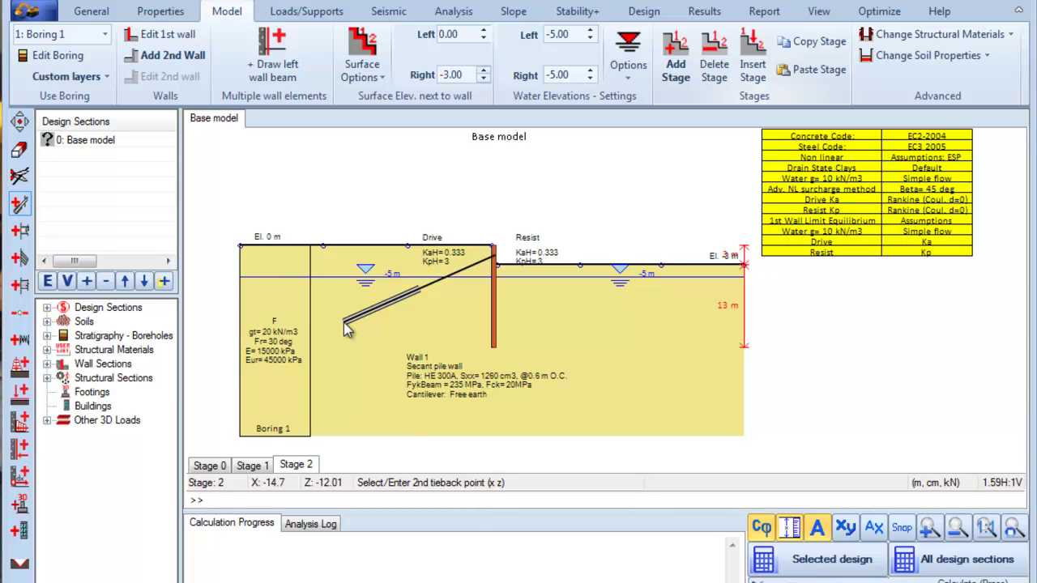
Finish the tieback and set Z -2.5 m, angle 30°, Lfree 11 m, Lfix 9 m, spacing 2 m.
{"action": "left_click", "coordinate": [344, 323]}
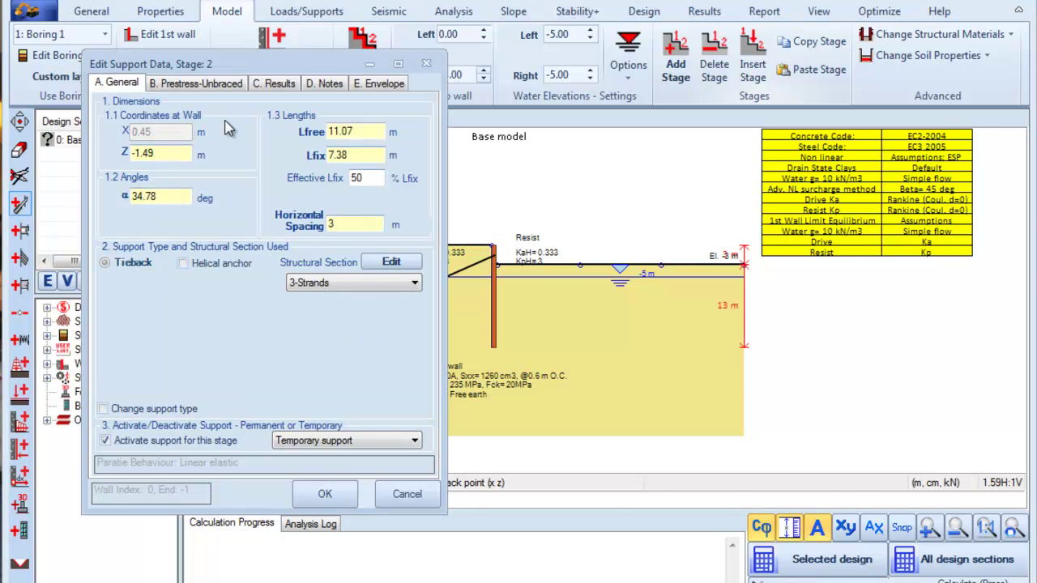
{"action": "left_click_drag", "start_coordinate": [172, 157], "coordinate": [135, 153]}
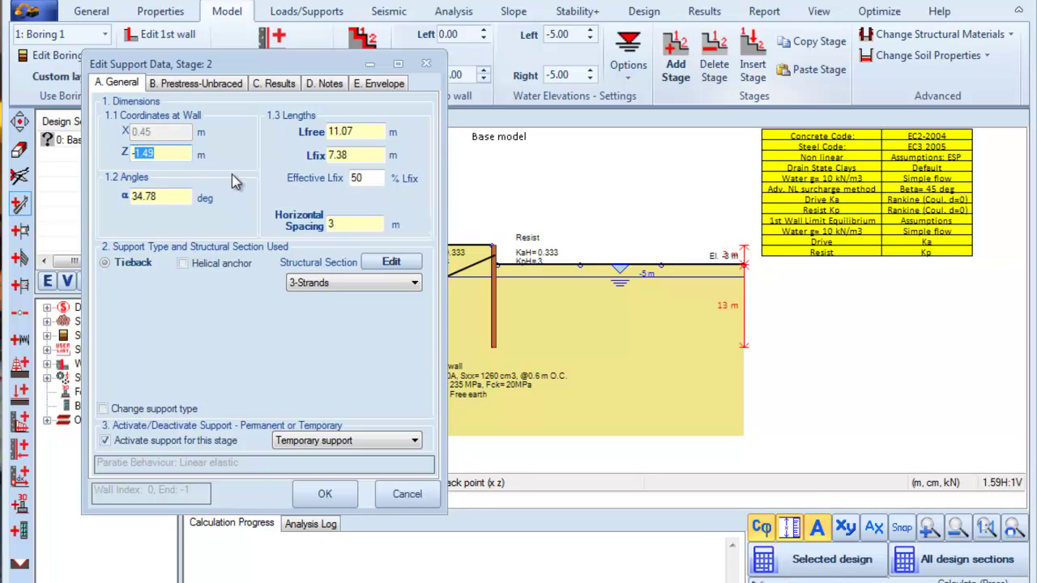
{"action": "type", "text": "-2.5"}
{"action": "left_click_drag", "start_coordinate": [177, 197], "coordinate": [100, 198]}
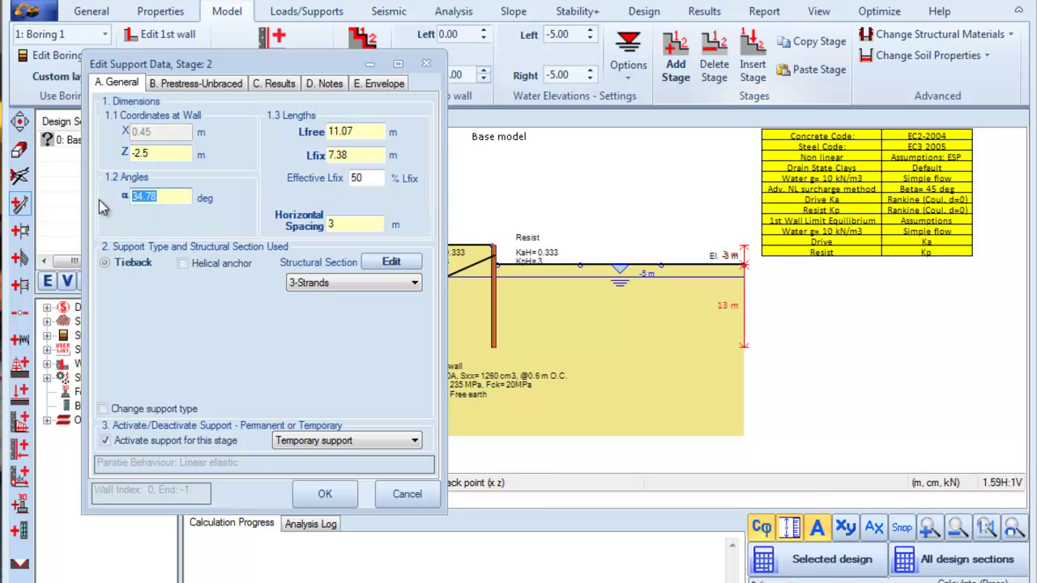
{"action": "type", "text": "30"}
{"action": "left_click_drag", "start_coordinate": [366, 132], "coordinate": [302, 136]}
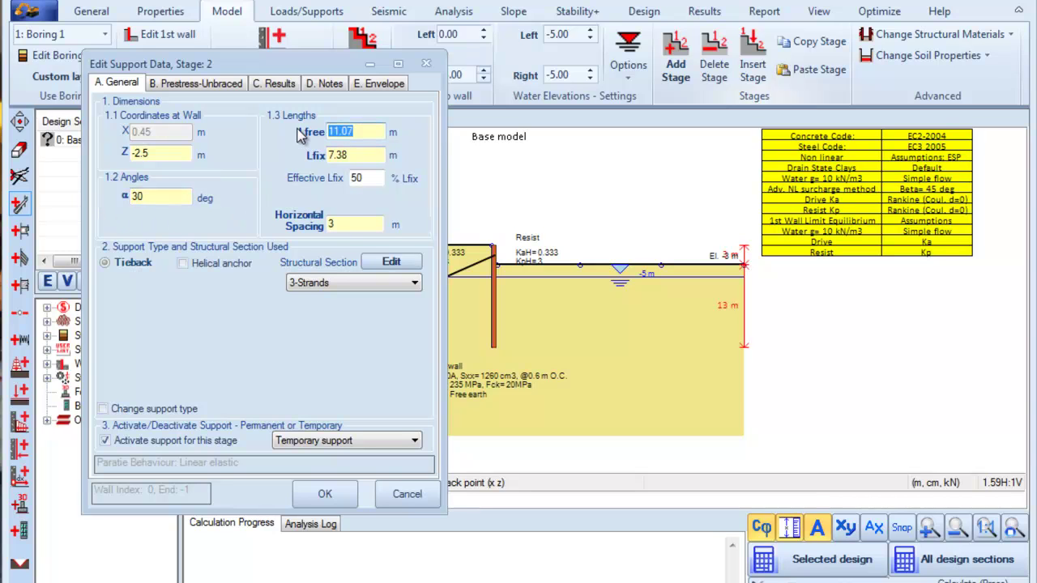
{"action": "type", "text": "11"}
{"action": "left_click_drag", "start_coordinate": [356, 154], "coordinate": [326, 160]}
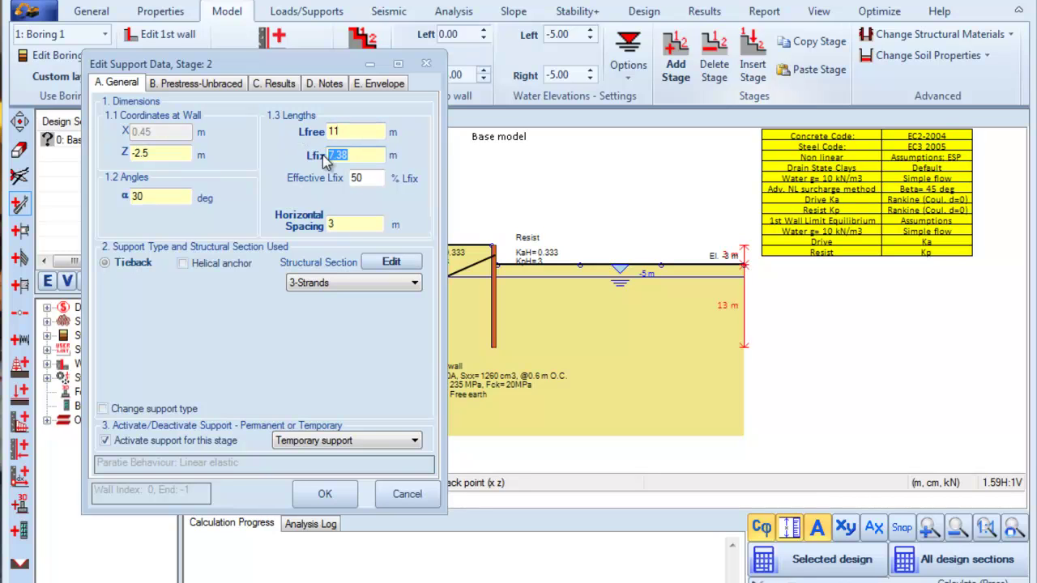
{"action": "type", "text": "9"}
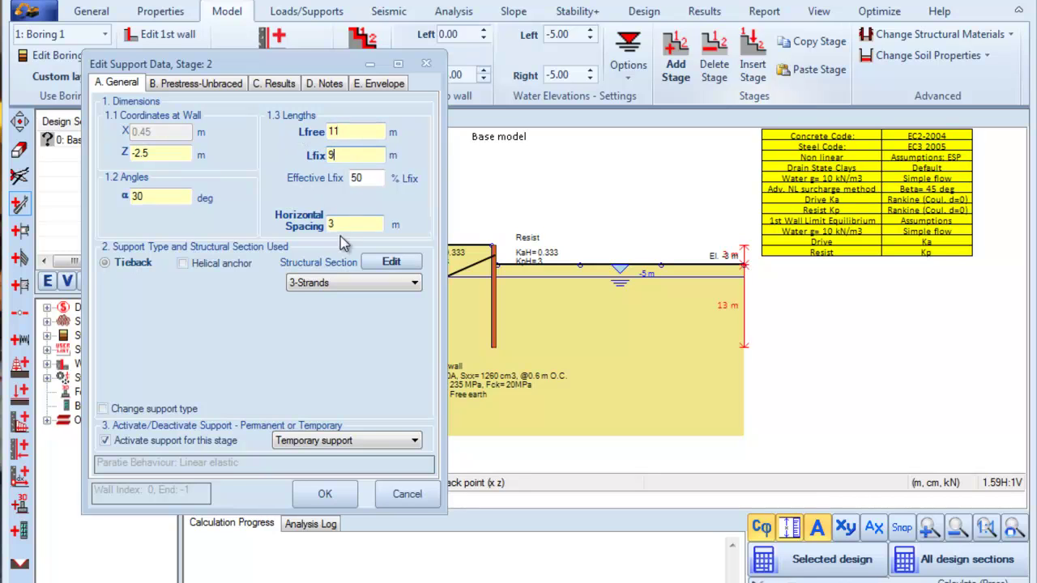
{"action": "left_click_drag", "start_coordinate": [334, 223], "coordinate": [322, 224]}
Enable a 200 kN prestress on the tieback (100 kN/m) and confirm the support data.
{"action": "left_click", "coordinate": [184, 85]}
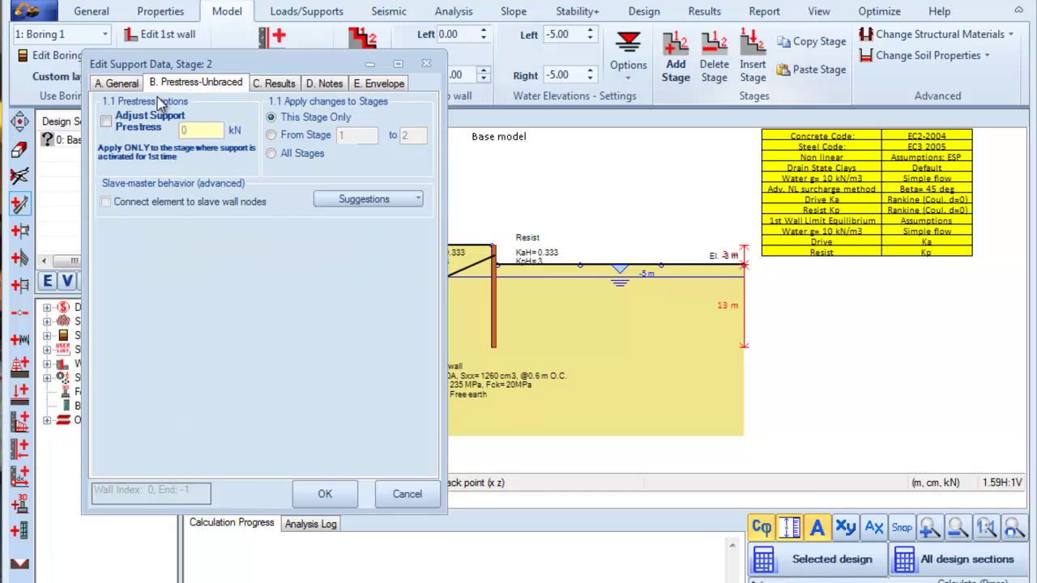
{"action": "left_click", "coordinate": [106, 124]}
{"action": "double_click", "coordinate": [186, 130]}
{"action": "type", "text": "00"}
{"action": "left_click", "coordinate": [325, 493]}
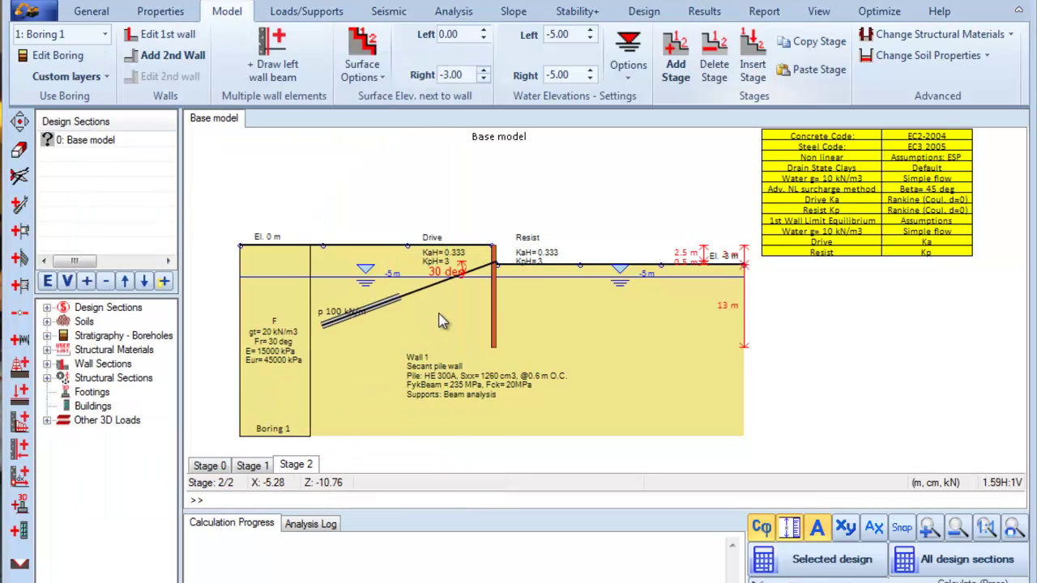
Add Stage 3 with the right-side ground and water level both lowered to -7 m.
{"action": "left_click", "coordinate": [674, 77]}
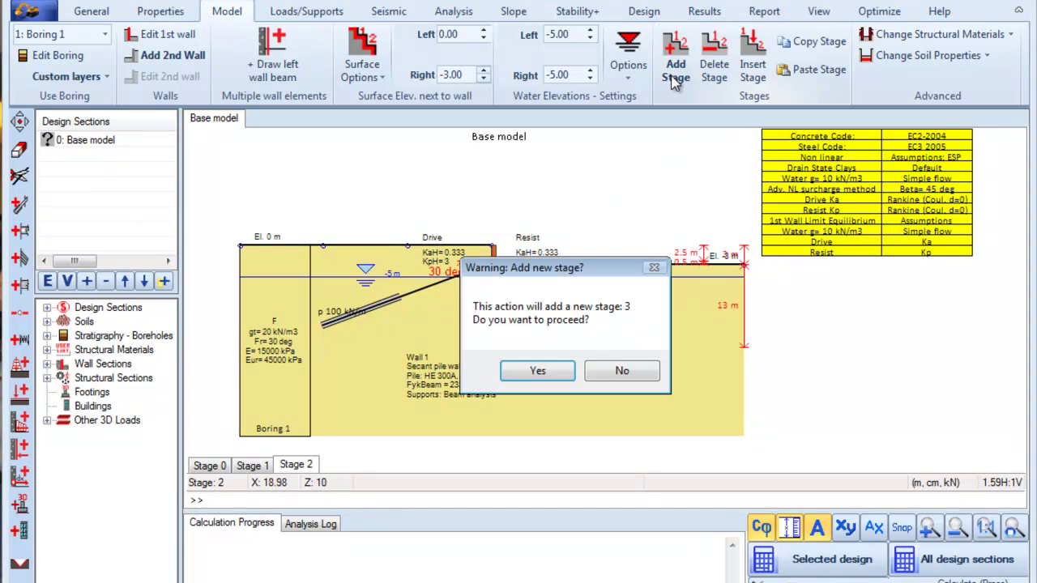
{"action": "left_click", "coordinate": [539, 374]}
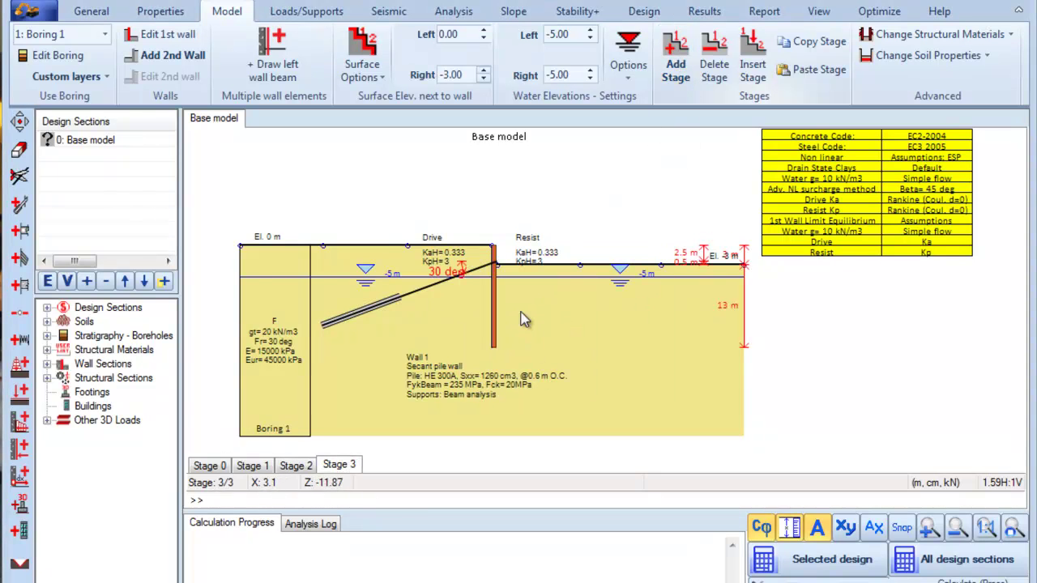
{"action": "double_click", "coordinate": [454, 75]}
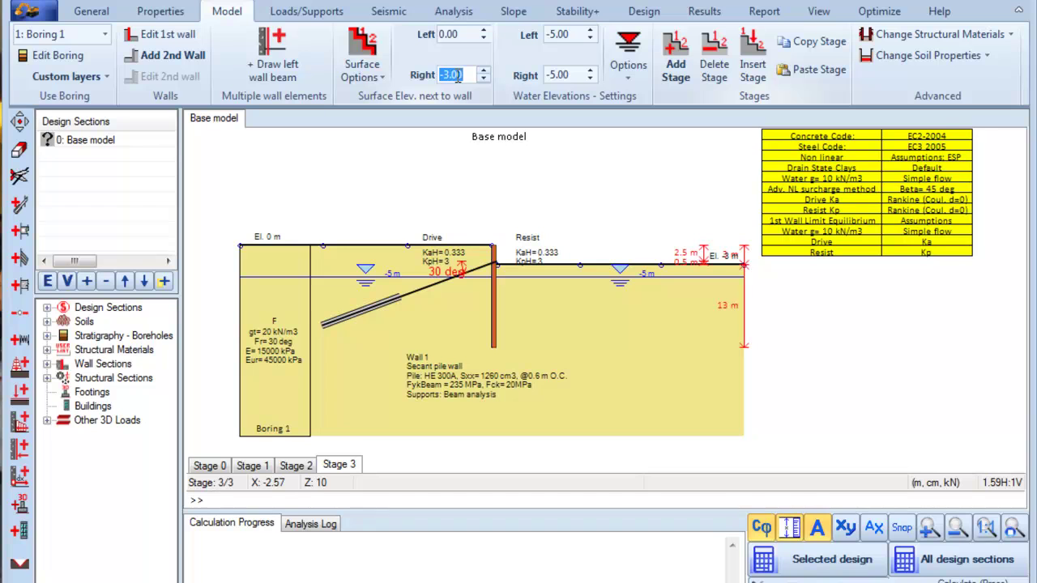
{"action": "type", "text": "-7"}
{"action": "key", "text": "Return"}
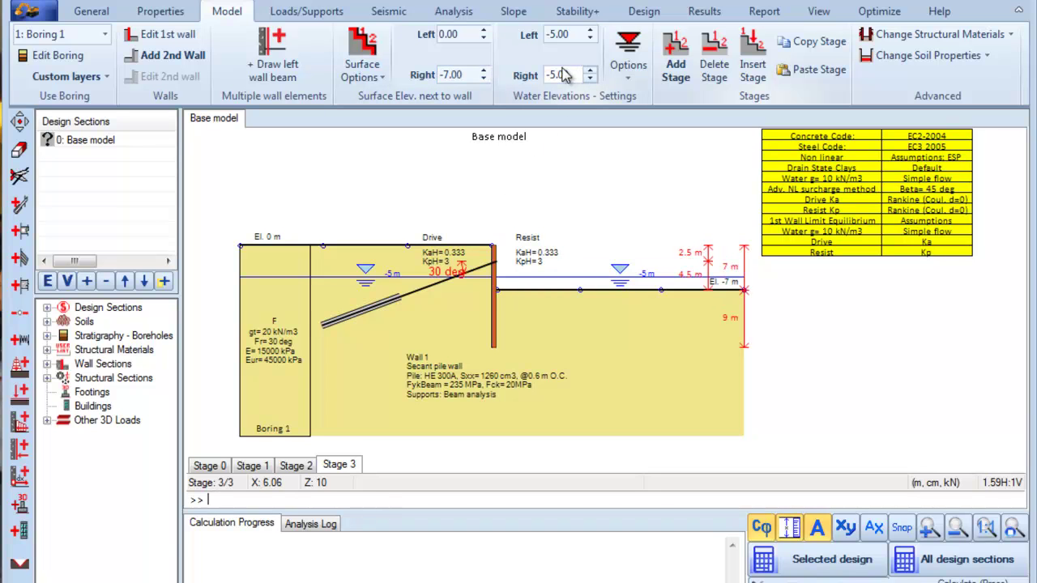
{"action": "double_click", "coordinate": [561, 74]}
{"action": "type", "text": "-7"}
{"action": "key", "text": "Return"}
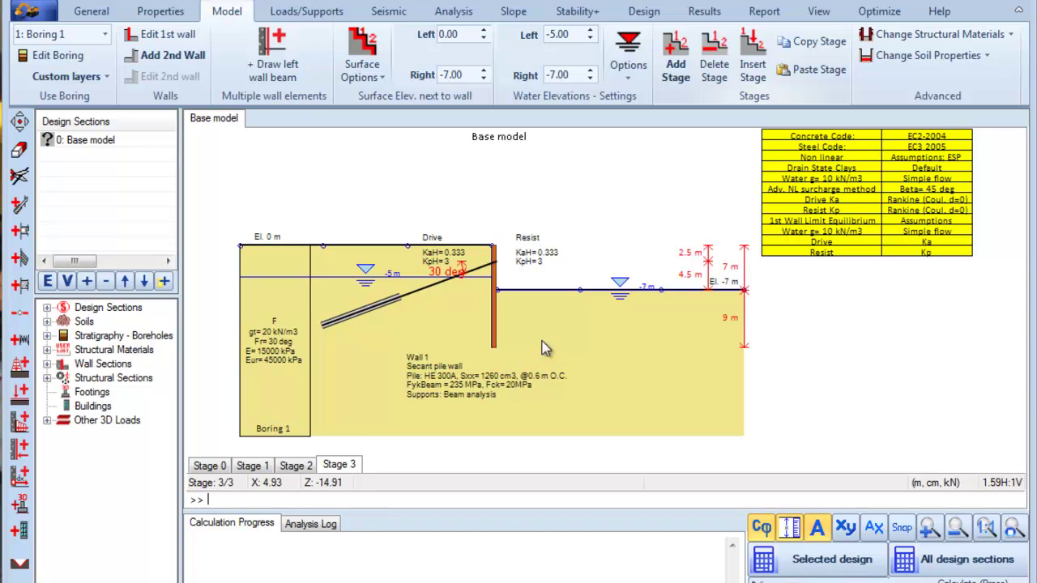
Calculate the selected design section and close the summary showing 5.25 cm maximum displacement.
{"action": "left_click", "coordinate": [790, 561]}
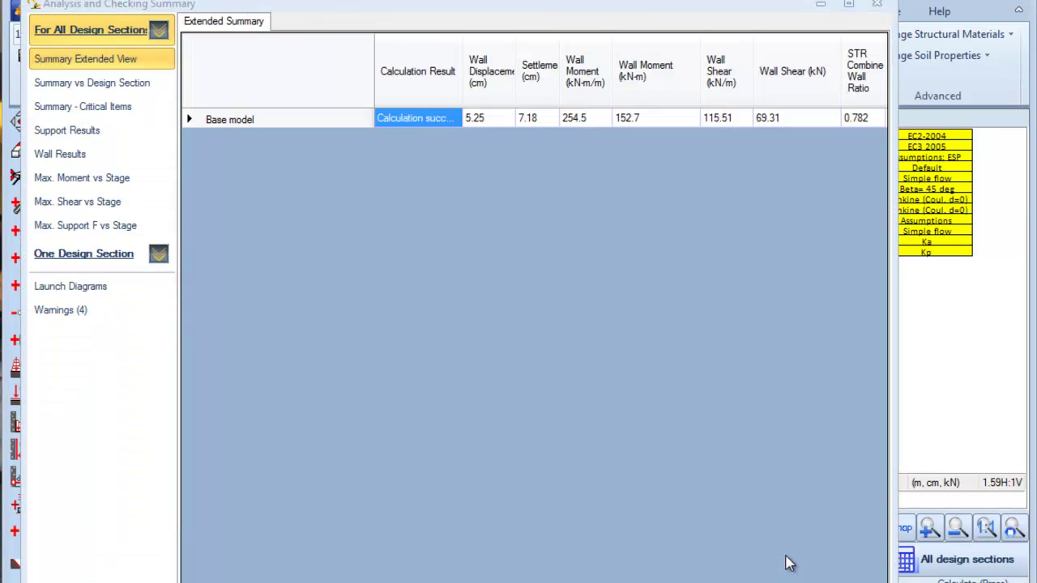
{"action": "left_click_drag", "start_coordinate": [378, 11], "coordinate": [373, 0]}
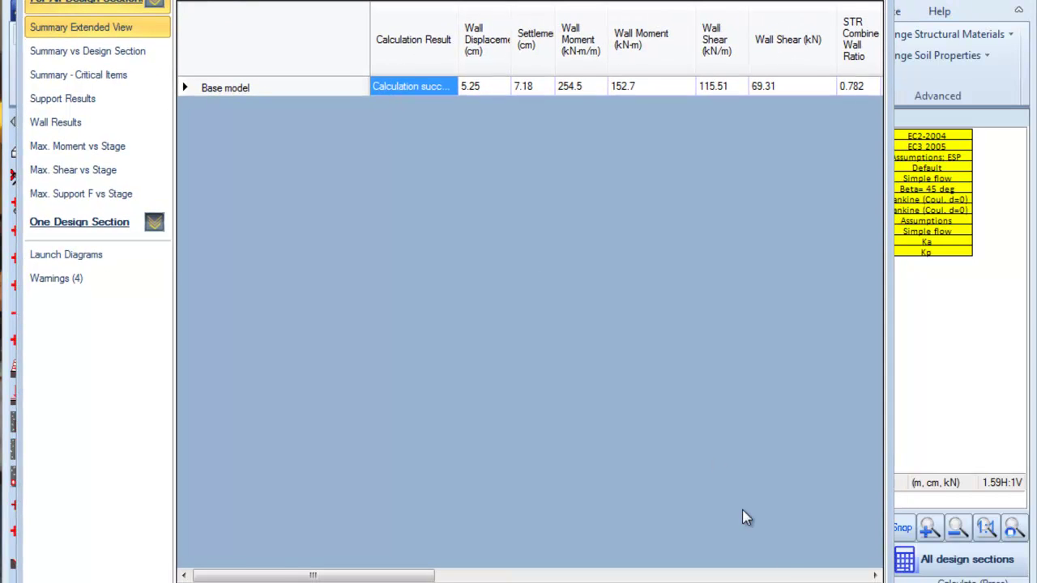
{"action": "key", "text": "Escape"}
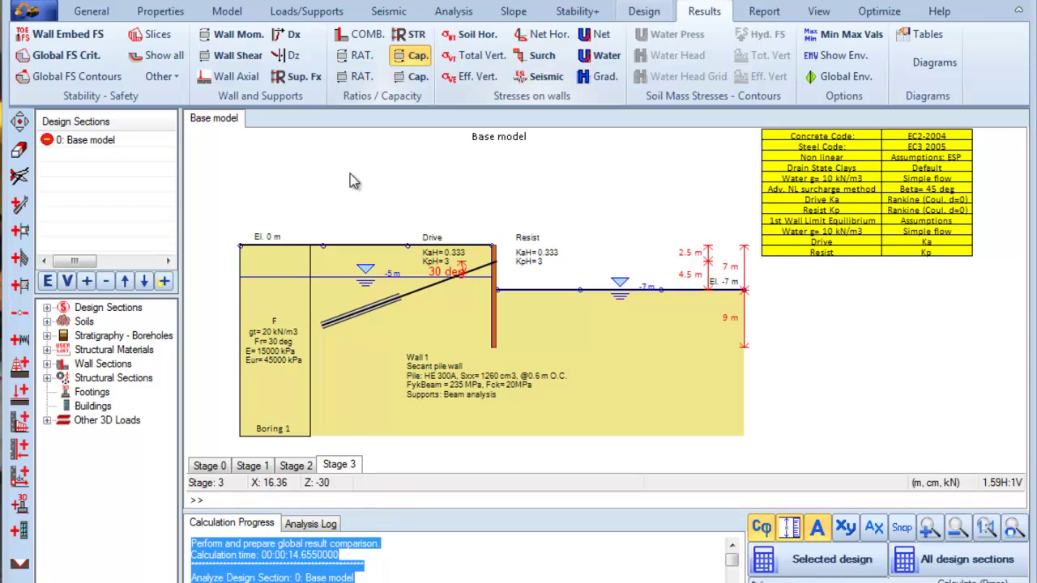
{"action": "left_click", "coordinate": [233, 34]}
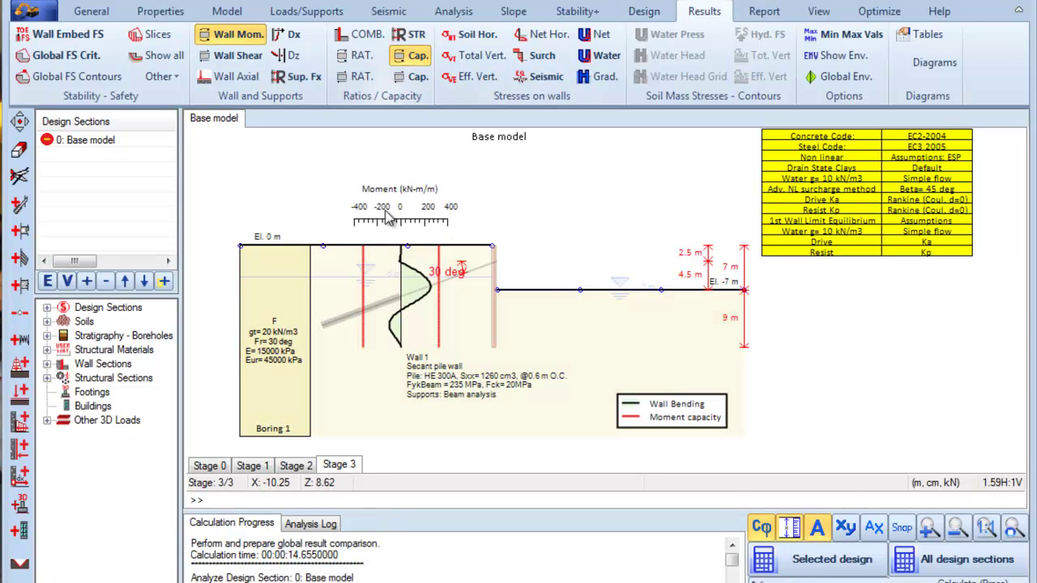
{"action": "left_click", "coordinate": [300, 469]}
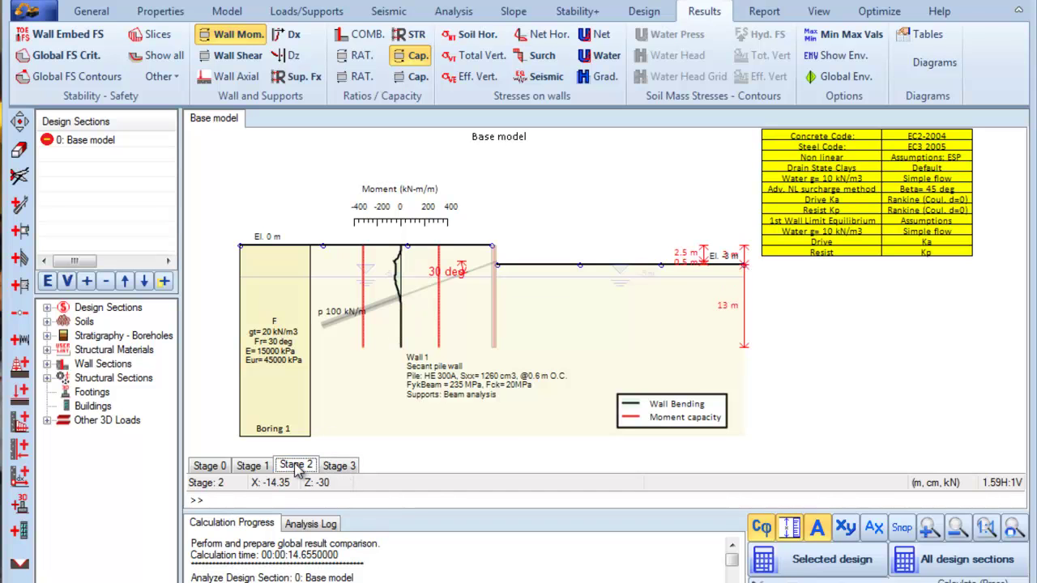
{"action": "left_click", "coordinate": [251, 468]}
{"action": "left_click", "coordinate": [209, 468]}
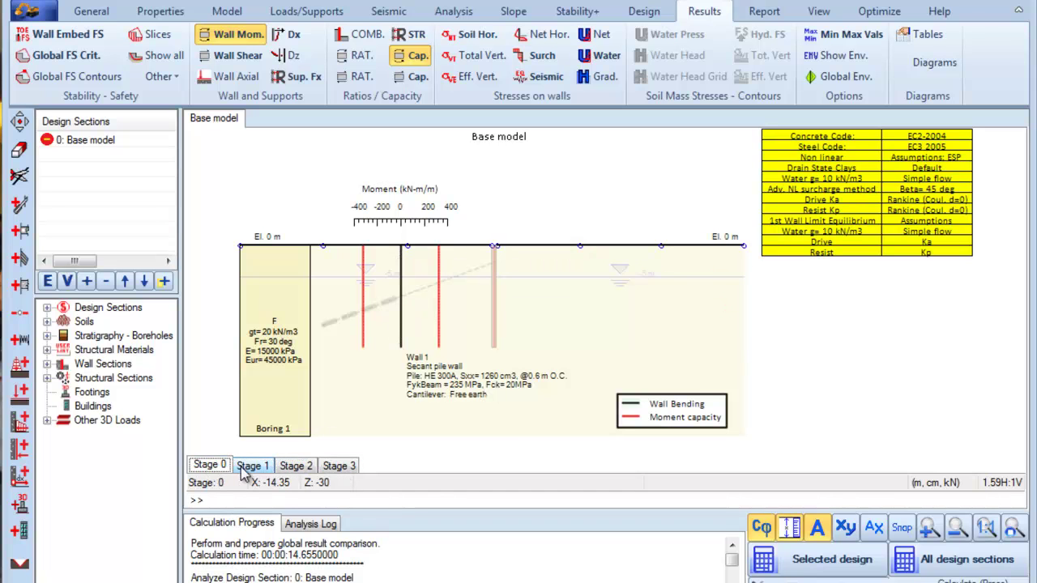
{"action": "left_click", "coordinate": [251, 469]}
{"action": "left_click", "coordinate": [297, 468]}
{"action": "left_click", "coordinate": [344, 468]}
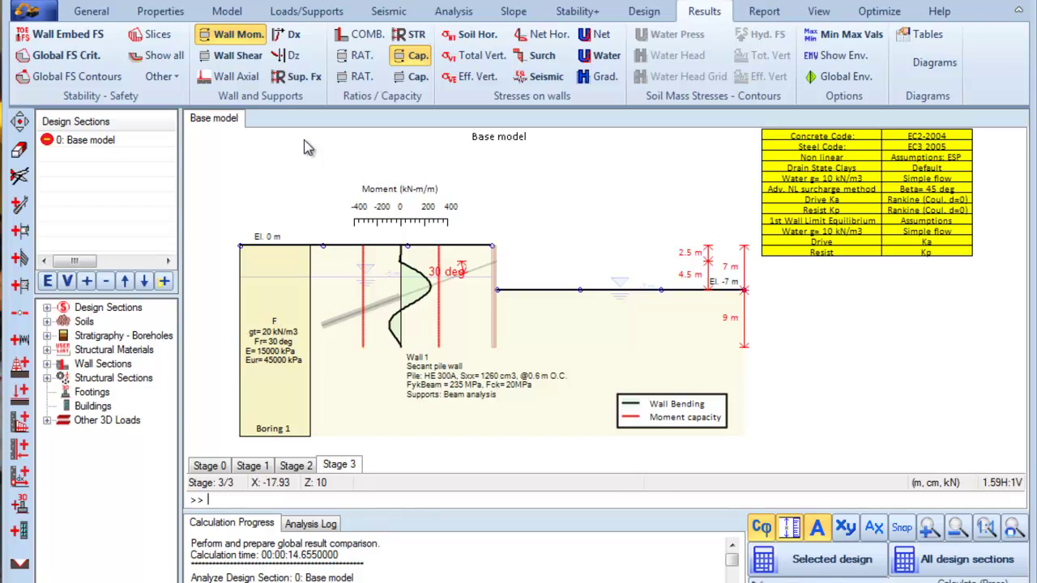
{"action": "left_click", "coordinate": [233, 35]}
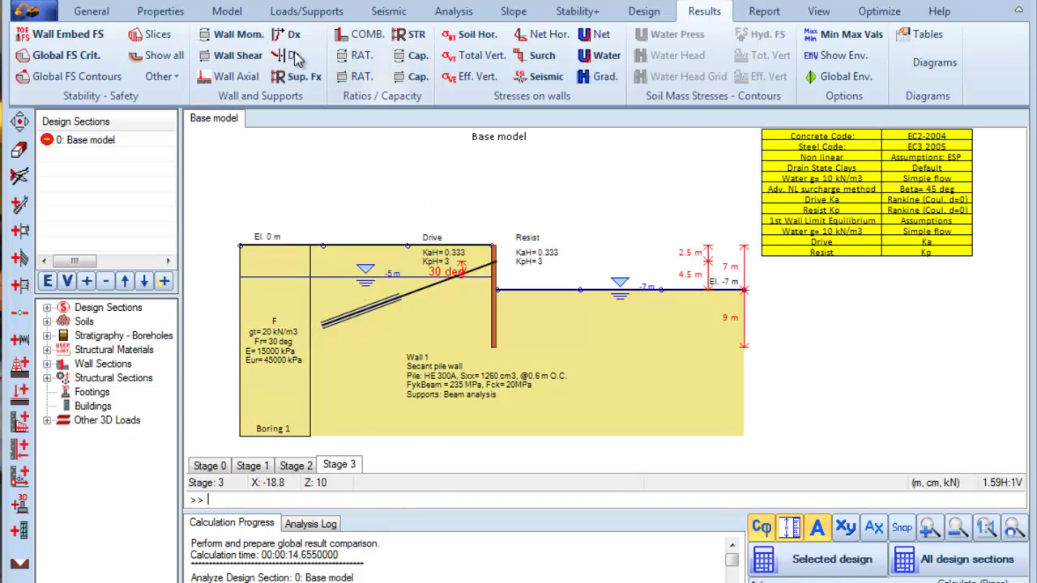
{"action": "left_click", "coordinate": [237, 55]}
{"action": "left_click", "coordinate": [418, 77]}
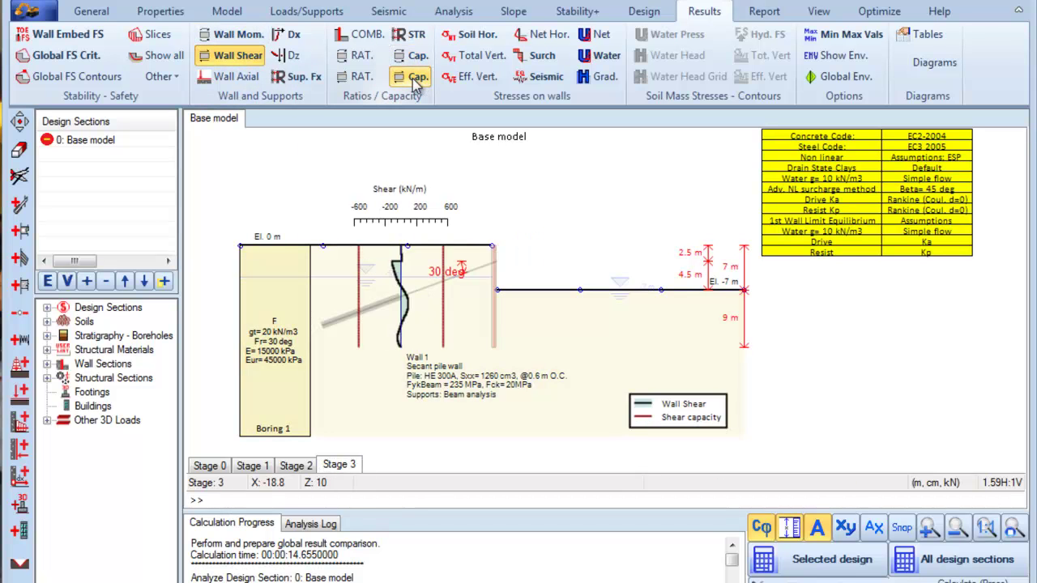
{"action": "left_click", "coordinate": [301, 468]}
{"action": "left_click", "coordinate": [253, 468]}
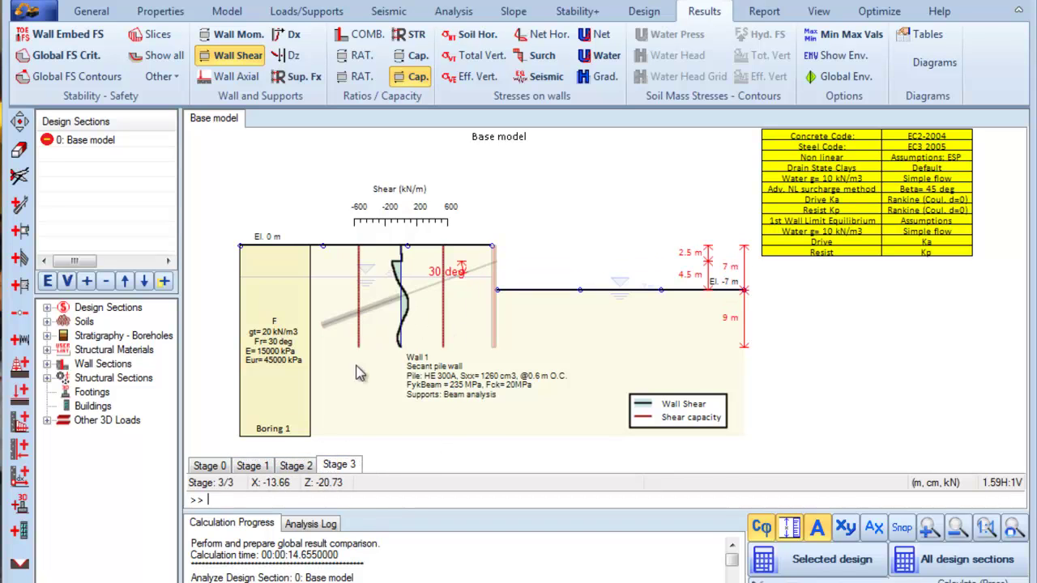
{"action": "left_click", "coordinate": [235, 55]}
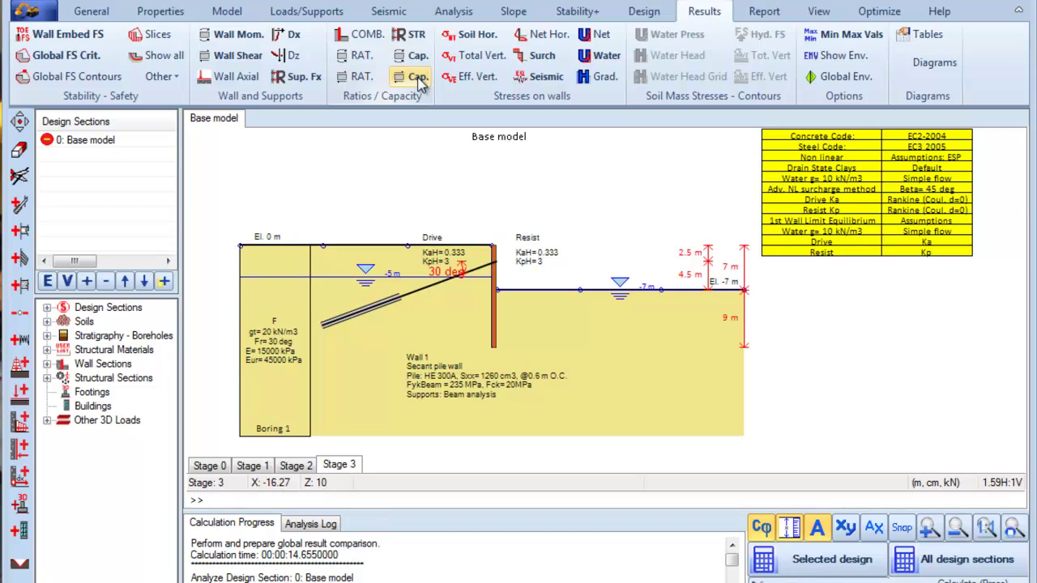
Show anchor force and labelled wall deflection across stages, ending at Stage 3 (5.25 cm / -0.26 cm).
{"action": "left_click", "coordinate": [296, 77]}
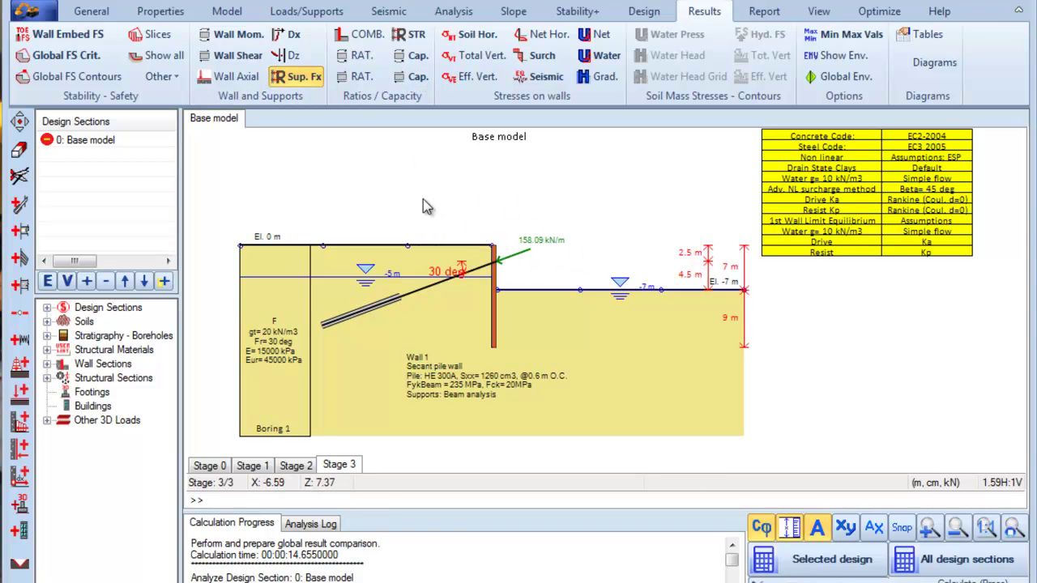
{"action": "left_click", "coordinate": [287, 36]}
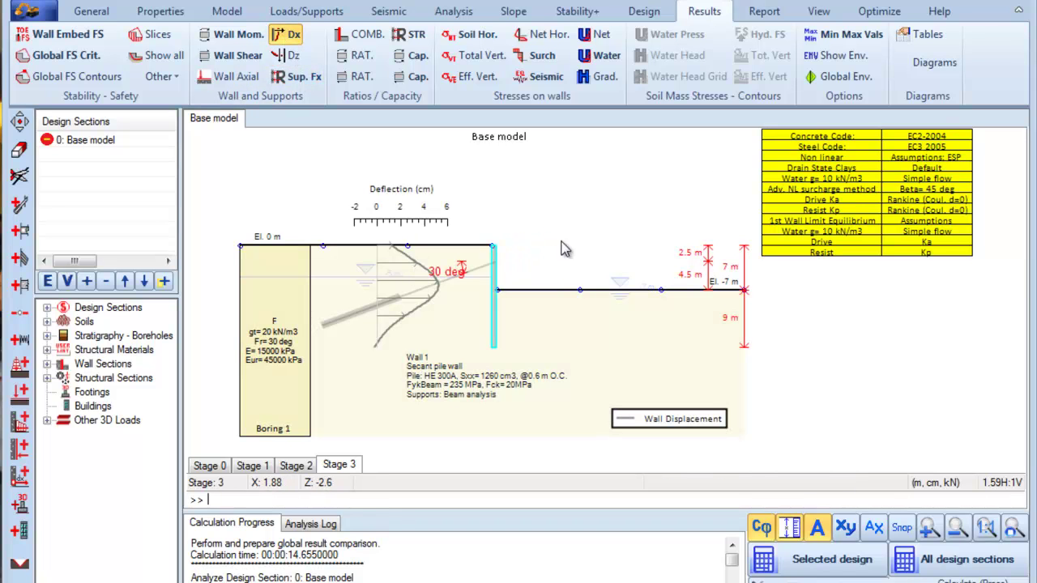
{"action": "left_click", "coordinate": [865, 41]}
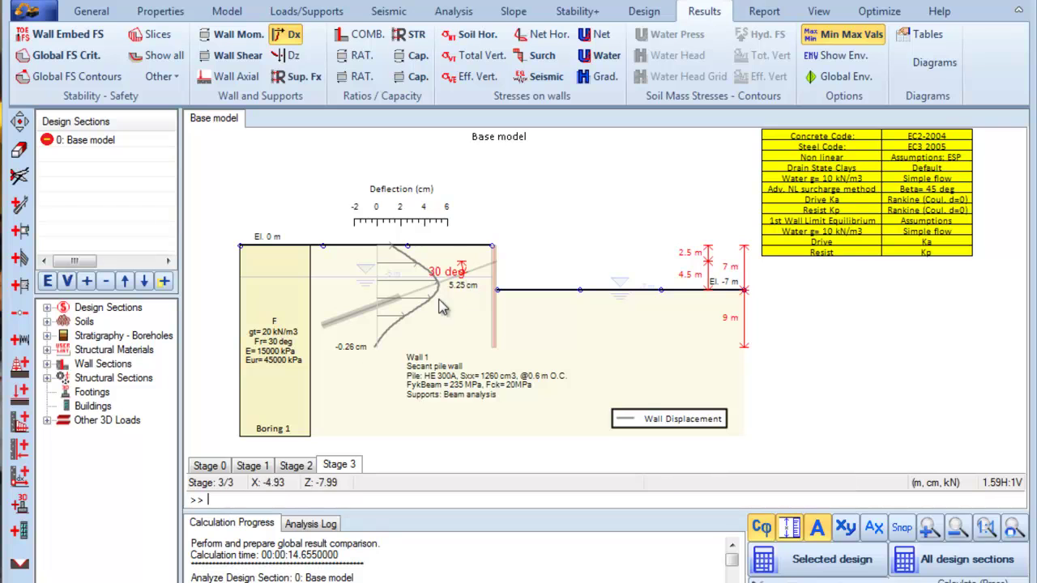
{"action": "left_click", "coordinate": [298, 472]}
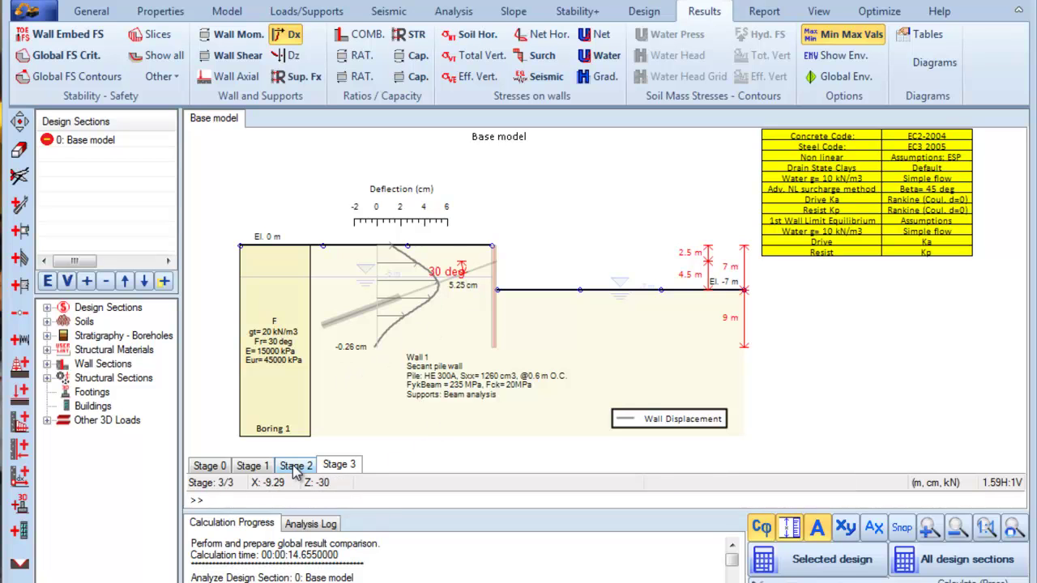
{"action": "left_click", "coordinate": [231, 468]}
{"action": "left_click", "coordinate": [252, 466]}
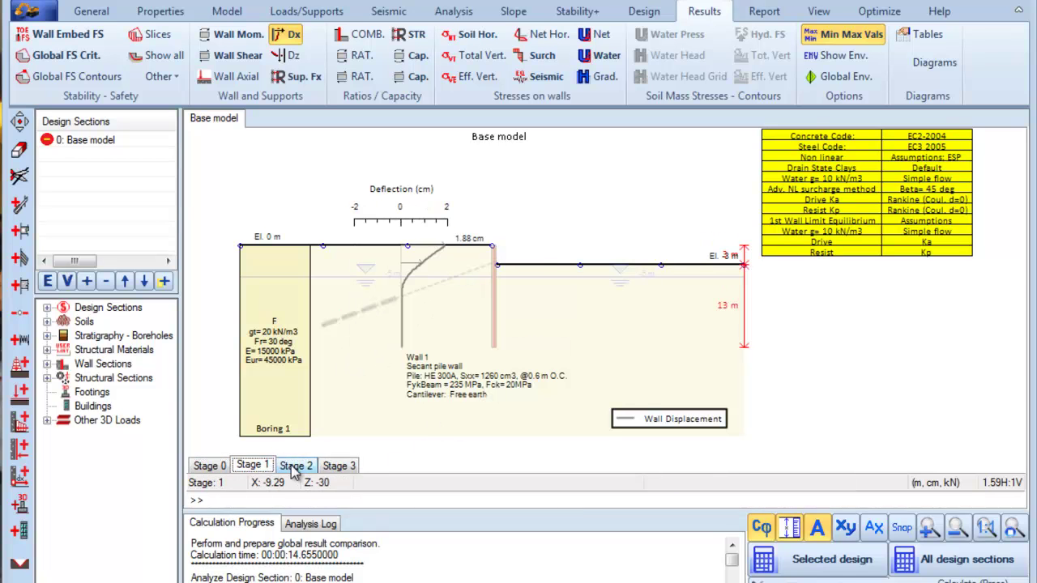
{"action": "left_click", "coordinate": [296, 467]}
{"action": "left_click", "coordinate": [341, 468]}
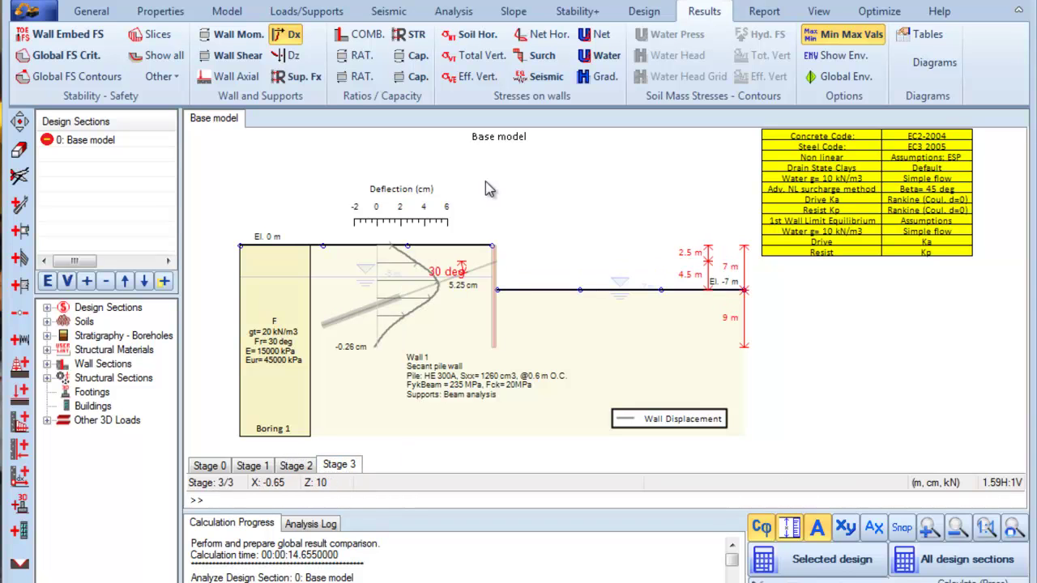
Hide the deflection and briefly view effective horizontal soil pressures (about 109 kPa) before hiding them.
{"action": "left_click", "coordinate": [284, 37]}
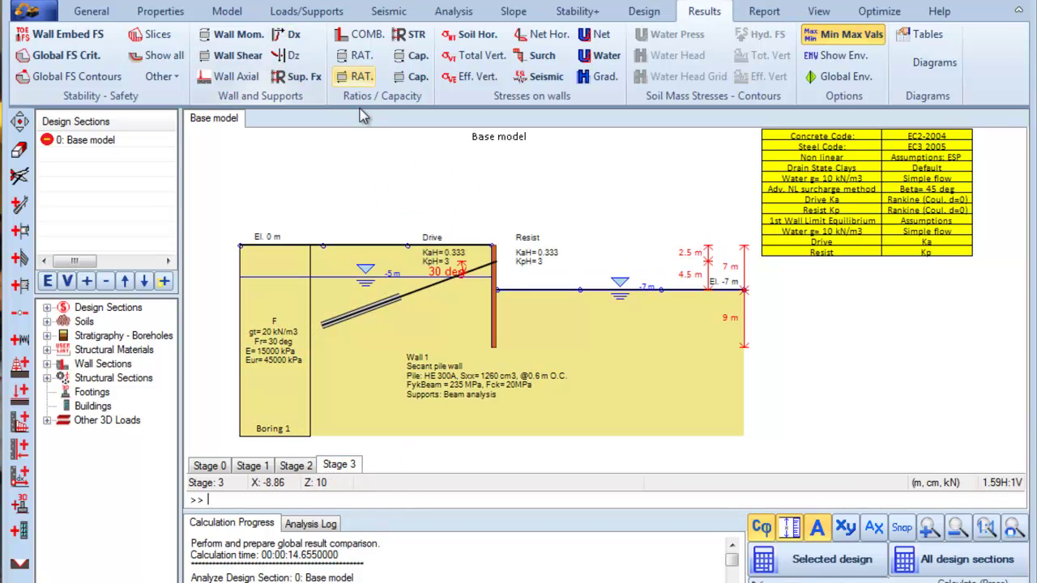
{"action": "left_click", "coordinate": [476, 41]}
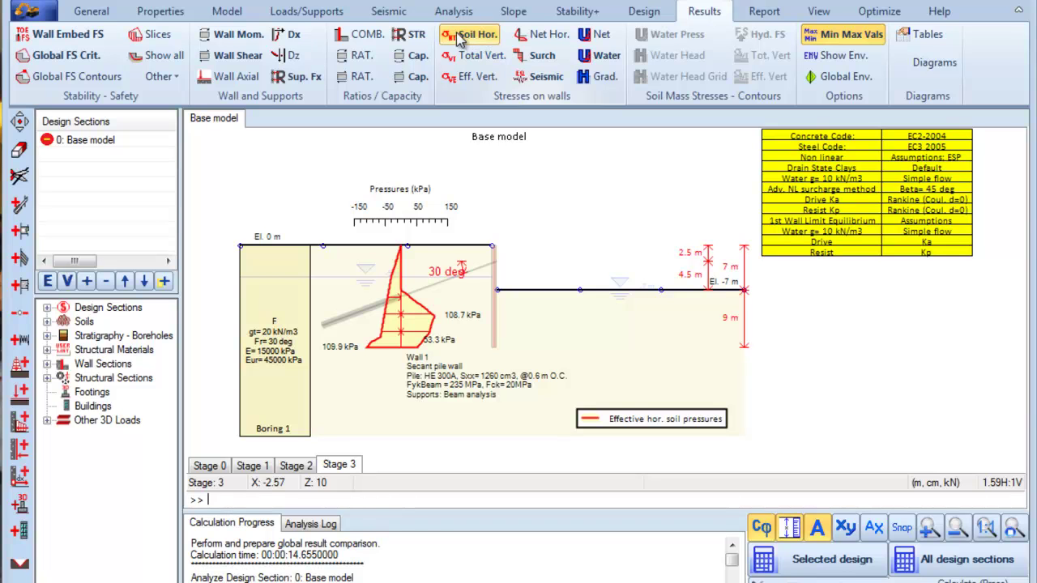
{"action": "left_click", "coordinate": [460, 40]}
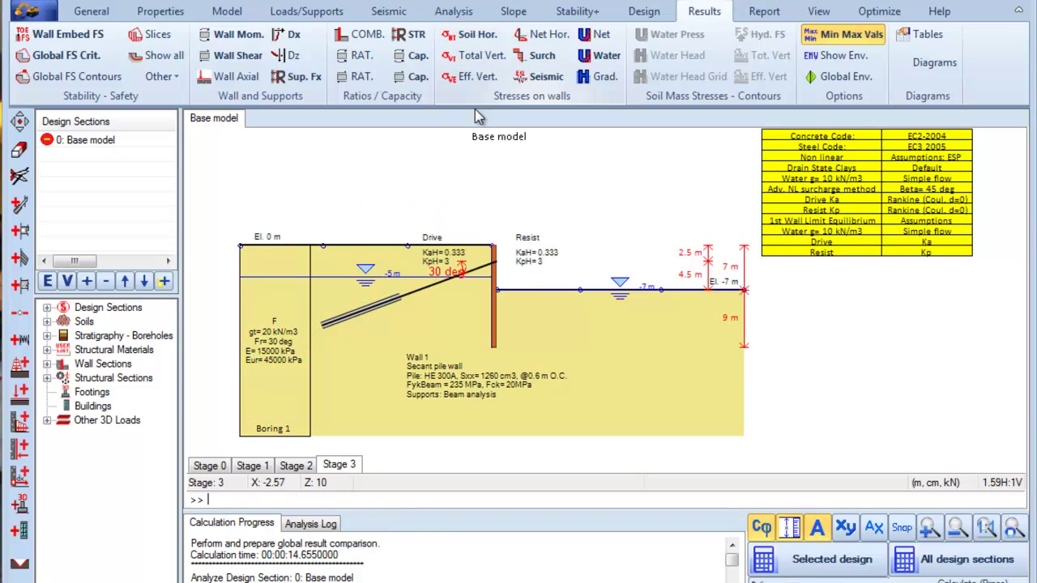